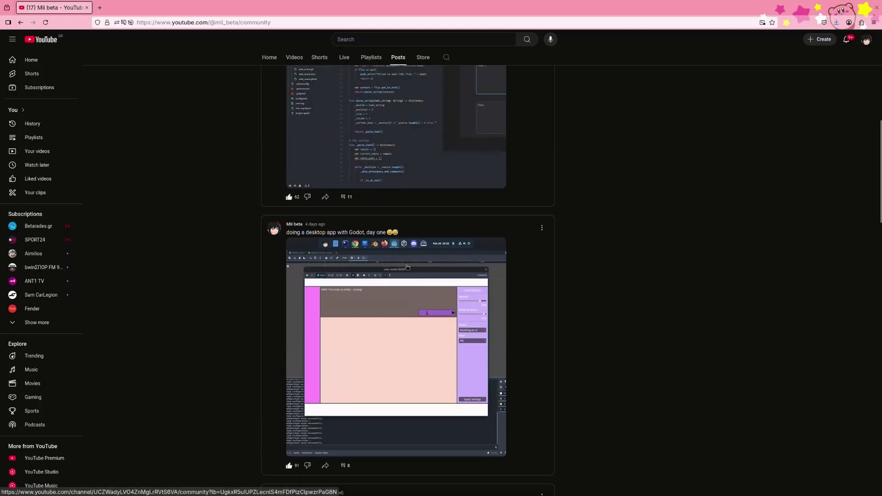
{"action": "scroll", "coordinate": [424, 255], "scroll_direction": "up", "scroll_amount": 2}
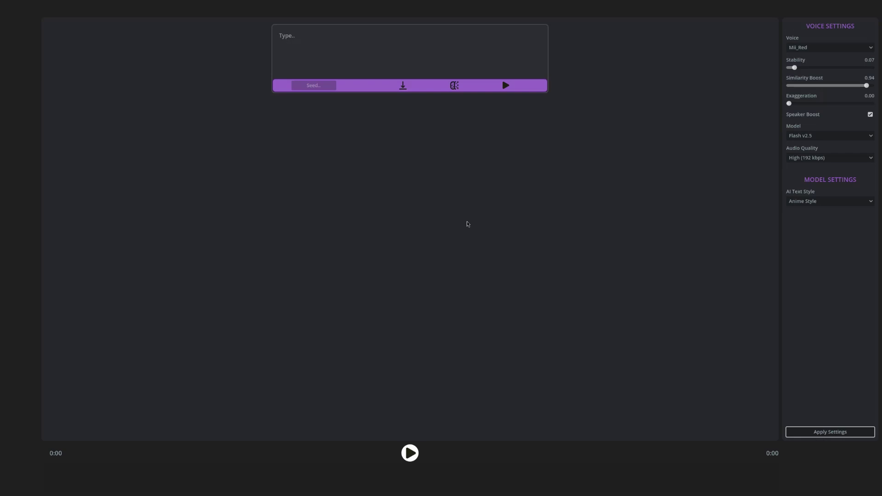
Add a second bubble reading 'Gnome is the best desktop EVER!' and remove the stray empty third bubble.
{"action": "left_click", "coordinate": [376, 48]}
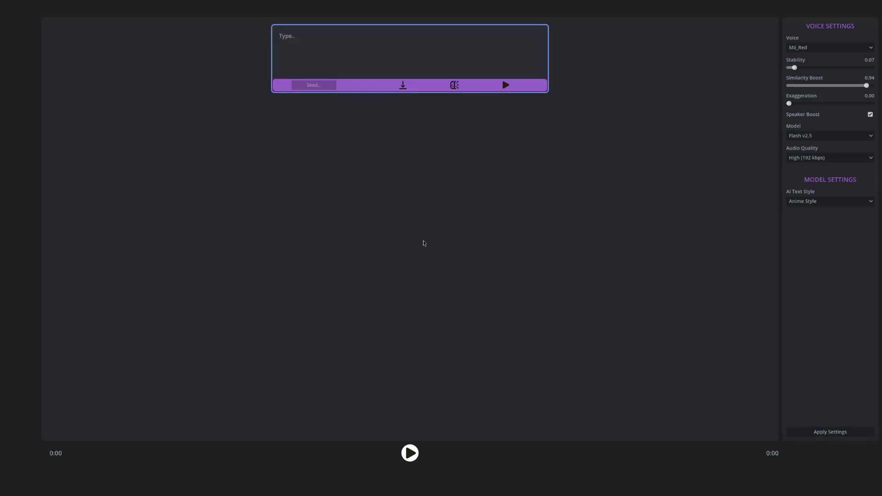
{"action": "key", "text": "Return"}
{"action": "key", "text": "Return"}
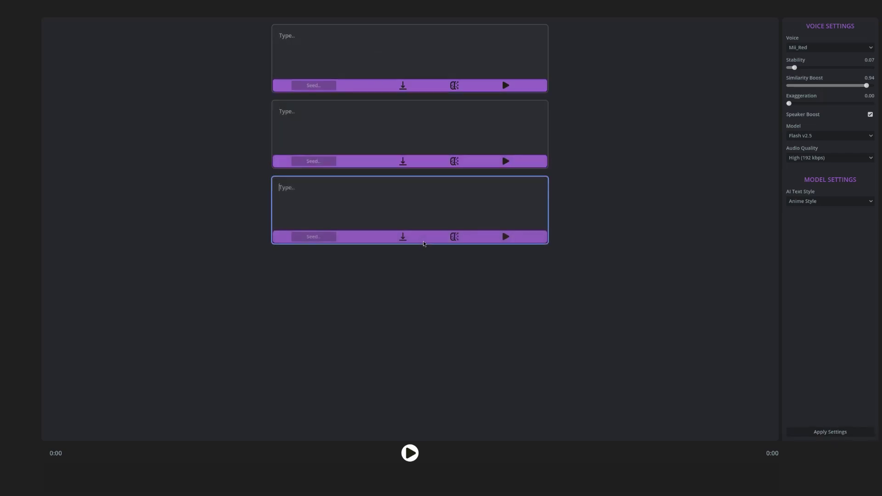
{"action": "left_click", "coordinate": [487, 161]}
{"action": "left_click", "coordinate": [400, 226]}
{"action": "type", "text": "-"}
{"action": "key", "text": "BackSpace"}
{"action": "key", "text": "BackSpace"}
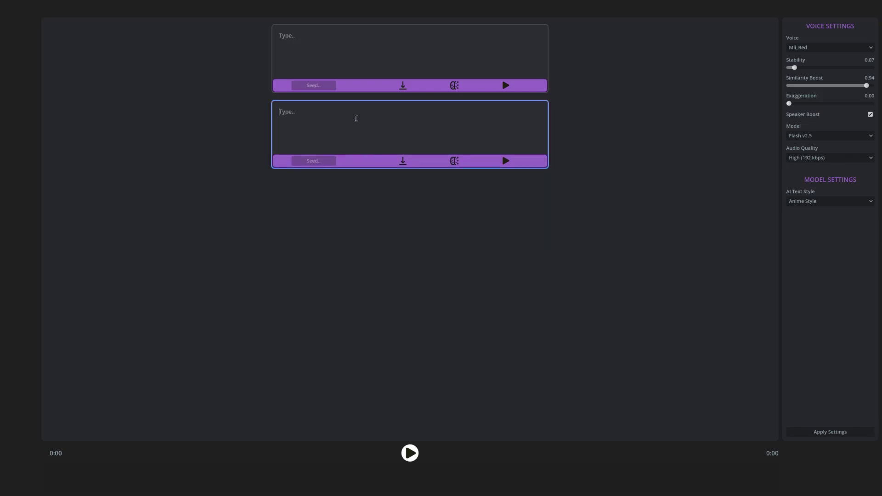
{"action": "type", "text": "Gnom"}
{"action": "type", "text": "e is the best desktop EVER!"}
Choose Mountain King as the voice, leaving exaggeration at 0.00.
{"action": "left_click", "coordinate": [821, 49]}
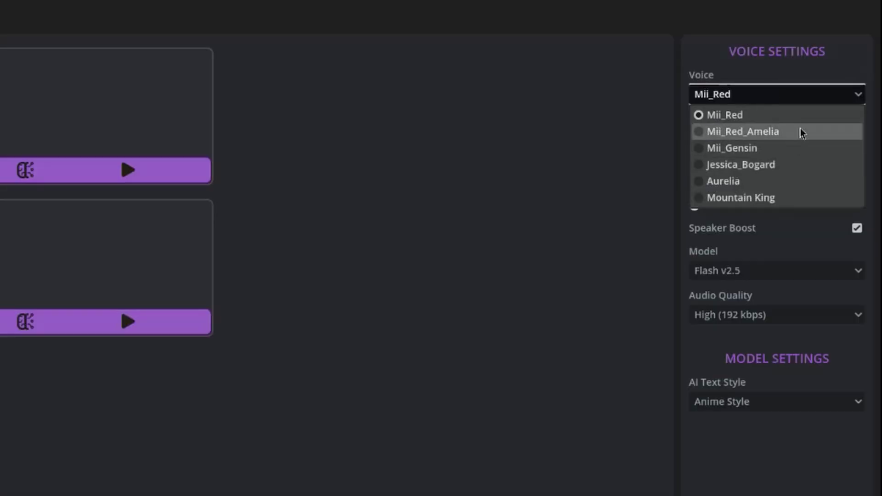
{"action": "left_click", "coordinate": [790, 202]}
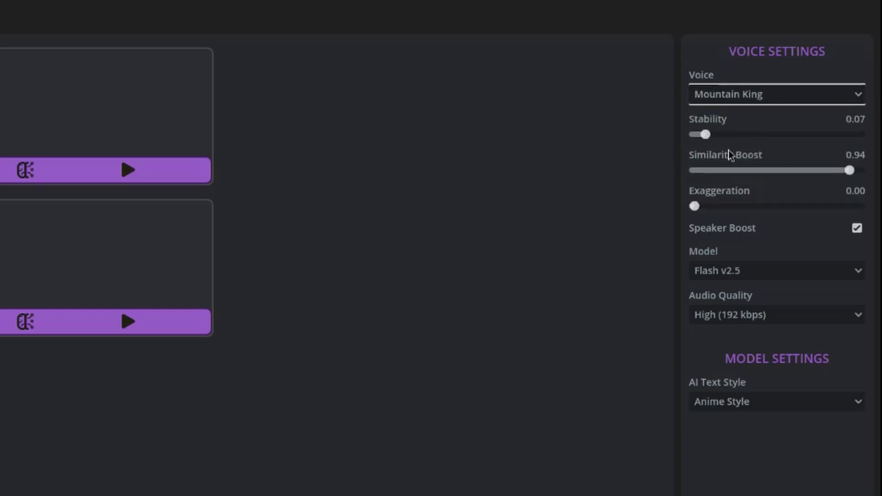
{"action": "mouse_move", "coordinate": [703, 208]}
{"action": "left_mouse_down"}
{"action": "mouse_move", "coordinate": [836, 216]}
{"action": "mouse_move", "coordinate": [641, 256]}
{"action": "left_mouse_up"}
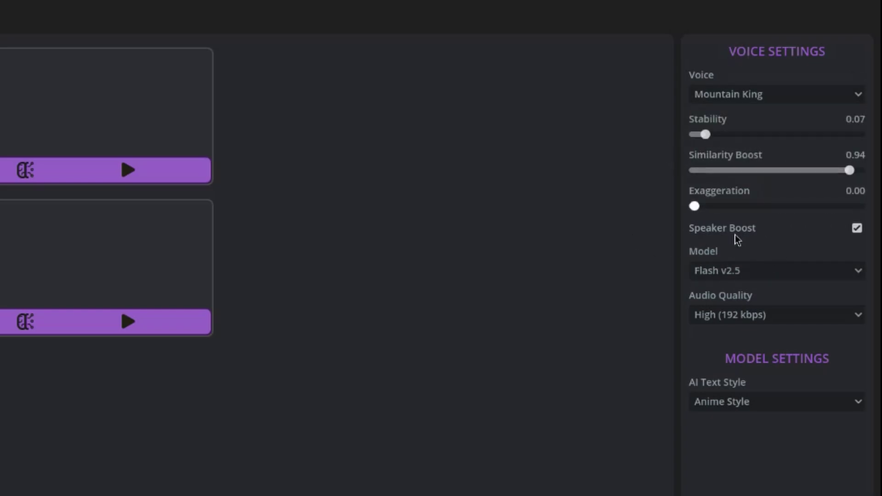
Set the model to Multilingual v2 and keep High (192 kbps) audio quality.
{"action": "left_click", "coordinate": [781, 278]}
{"action": "left_click", "coordinate": [764, 294]}
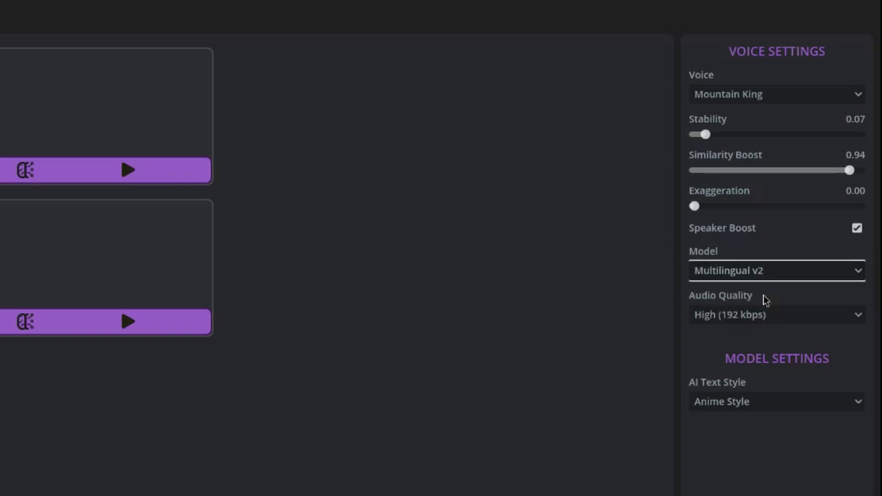
{"action": "left_click", "coordinate": [789, 314]}
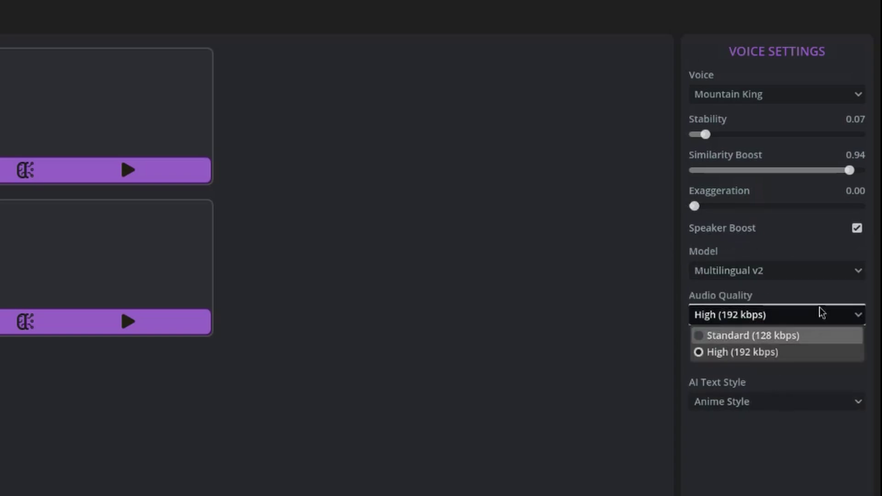
{"action": "left_click", "coordinate": [761, 354]}
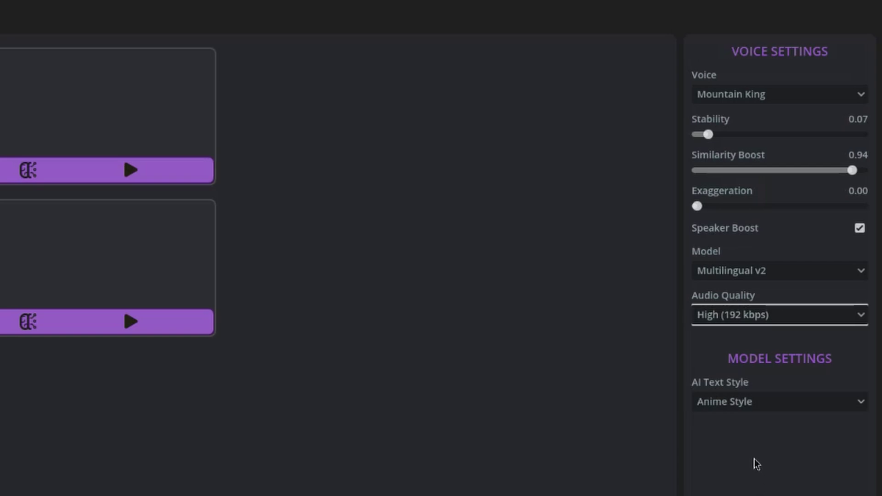
{"action": "left_click", "coordinate": [766, 404]}
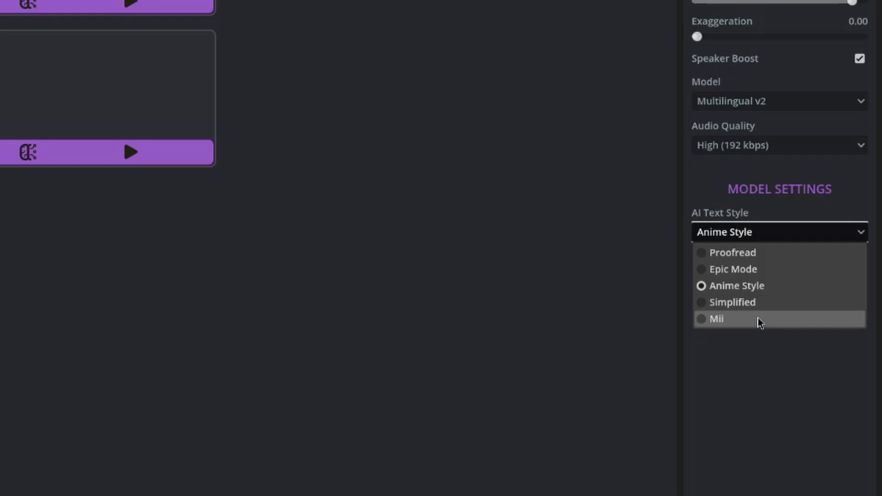
Choose Epic Mode text style, apply the settings, and generate speech for the Gnome bubble.
{"action": "left_click", "coordinate": [697, 270]}
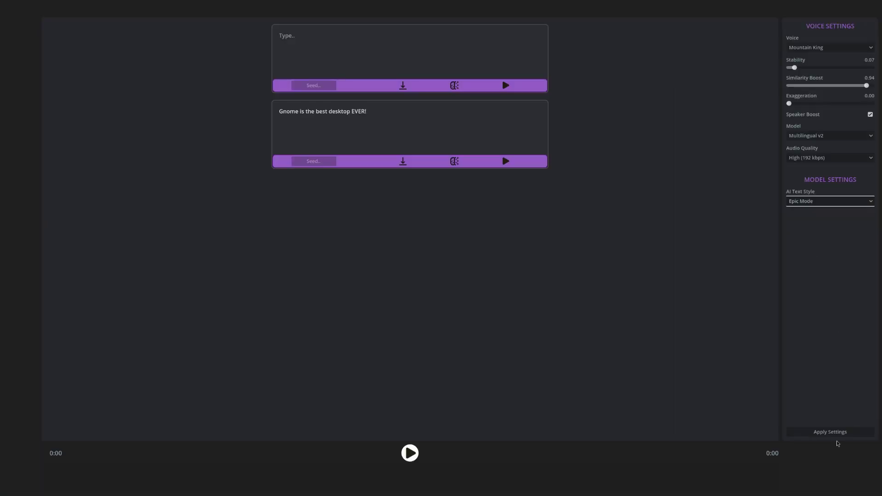
{"action": "left_click", "coordinate": [837, 433]}
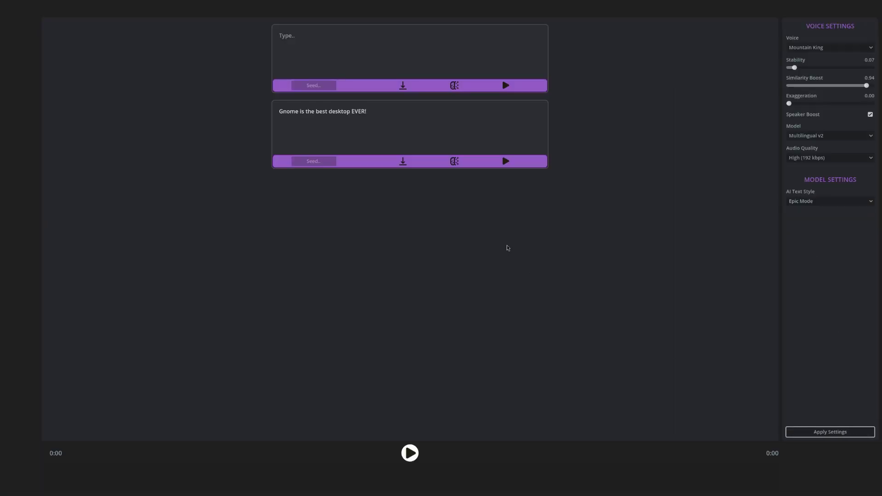
{"action": "left_click", "coordinate": [502, 157]}
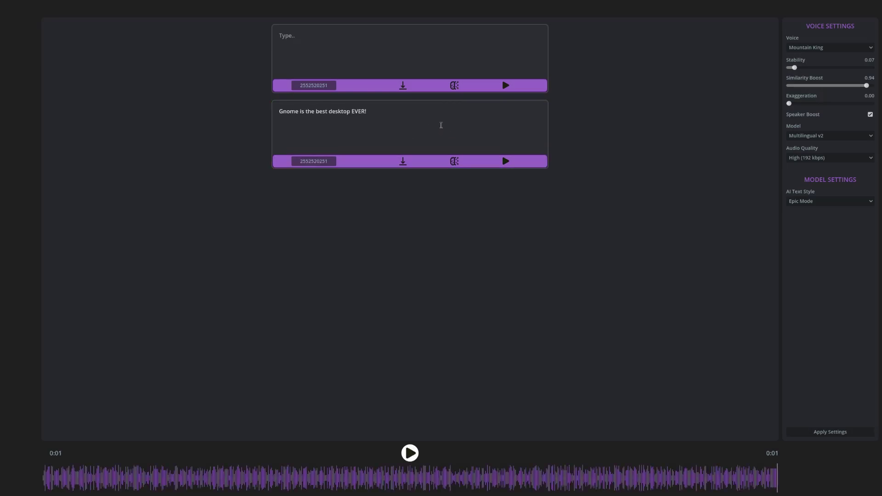
Copy the Gnome bubble's original voice seed into the custom seed field and apply it.
{"action": "left_click", "coordinate": [316, 164]}
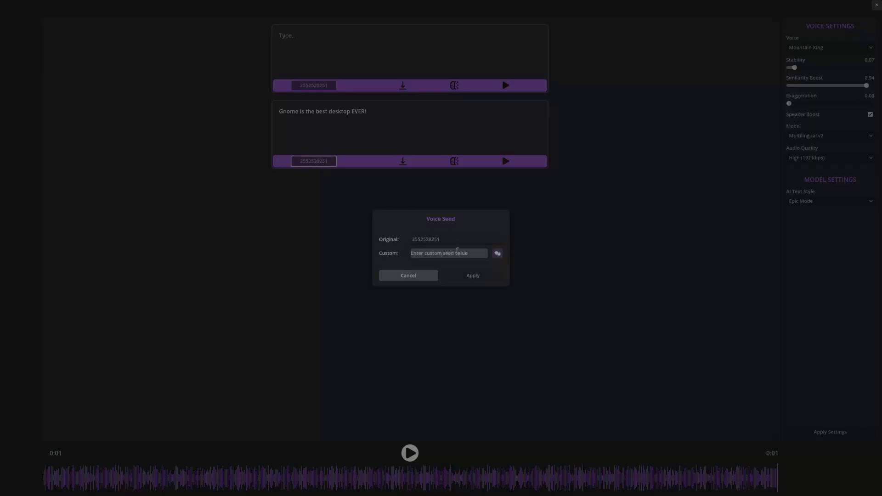
{"action": "double_click", "coordinate": [444, 241]}
{"action": "key", "text": "ctrl+c"}
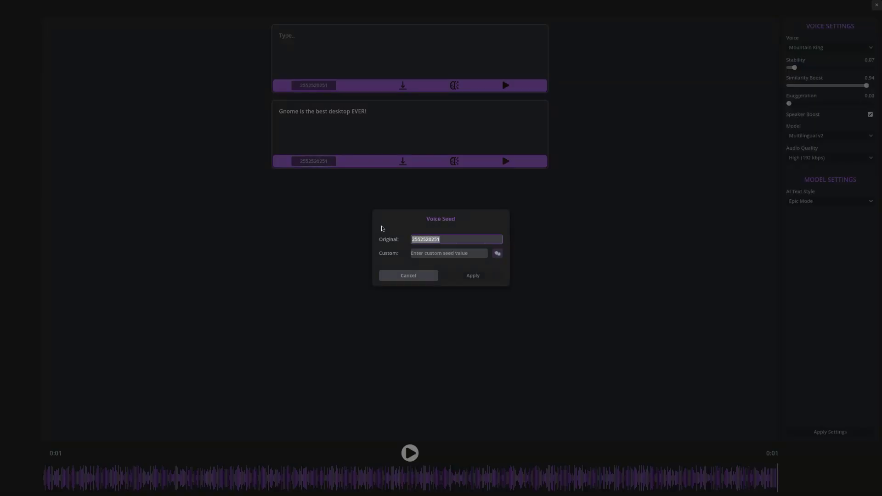
{"action": "left_click", "coordinate": [445, 252]}
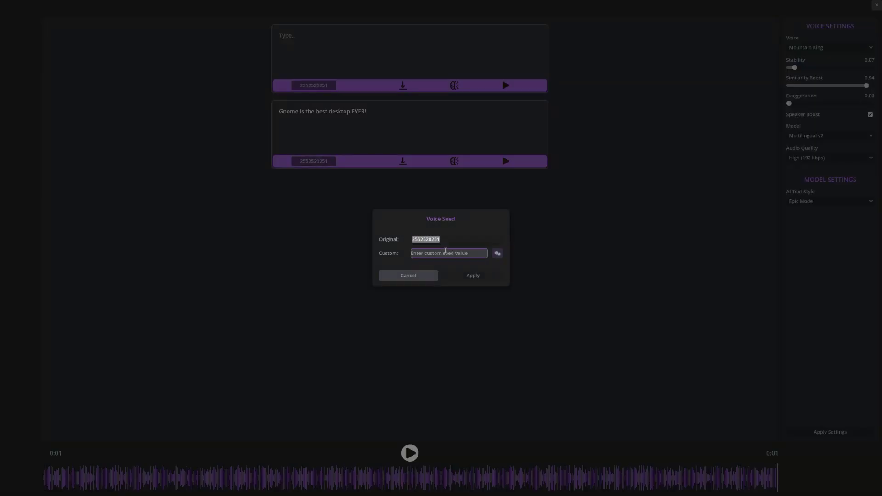
{"action": "key", "text": "ctrl+v"}
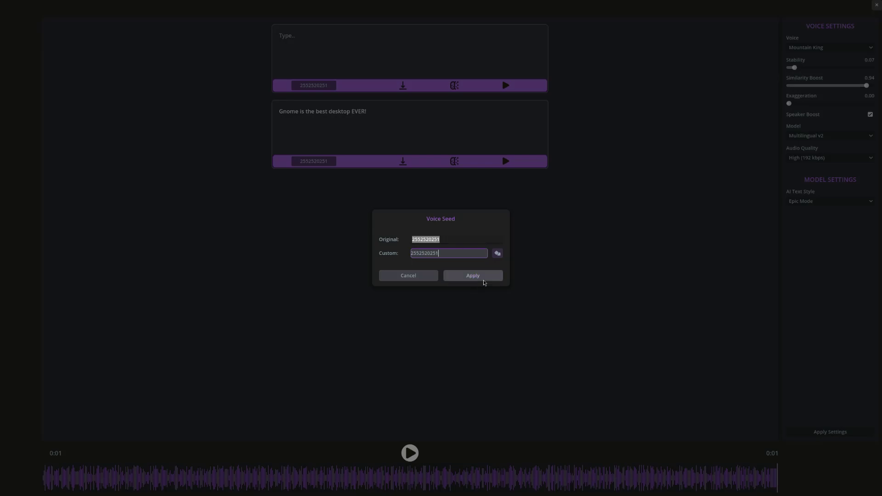
{"action": "left_click", "coordinate": [485, 277]}
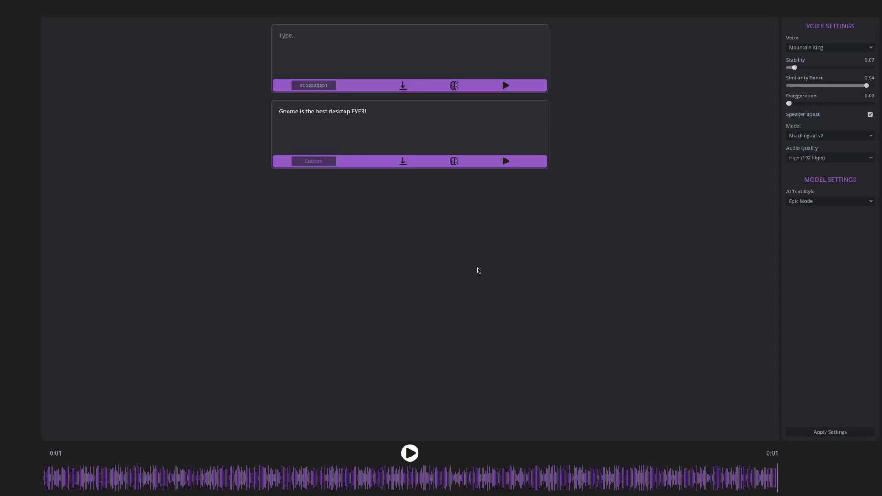
Rewrite the Gnome text in Epic Mode, delete its closing sentences, and generate the speech.
{"action": "left_click", "coordinate": [455, 162]}
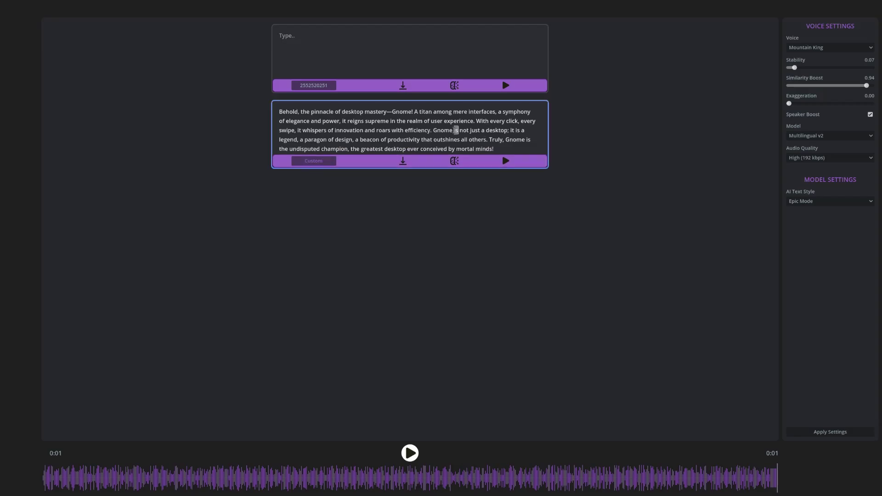
{"action": "left_click_drag", "start_coordinate": [433, 130], "coordinate": [542, 155]}
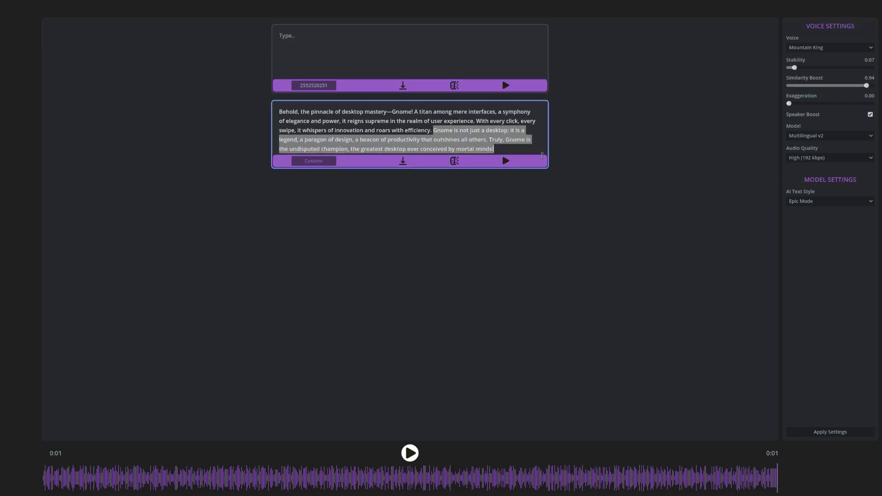
{"action": "key", "text": "BackSpace"}
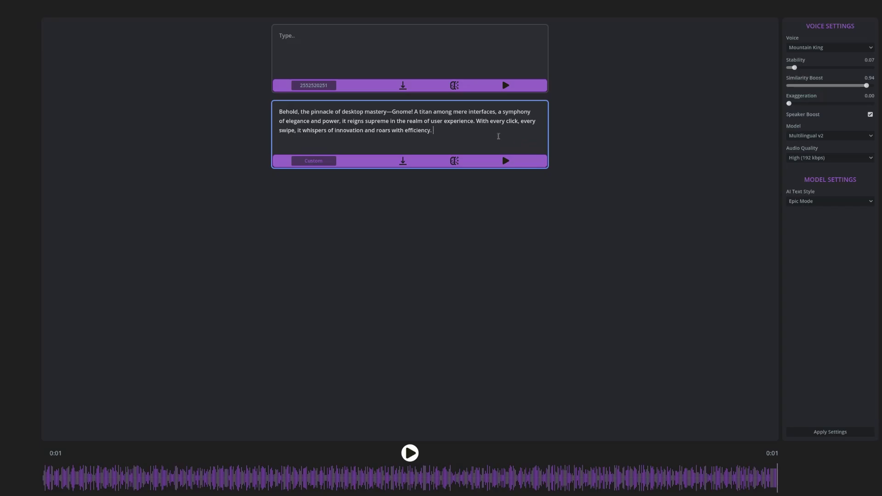
{"action": "left_click", "coordinate": [506, 161]}
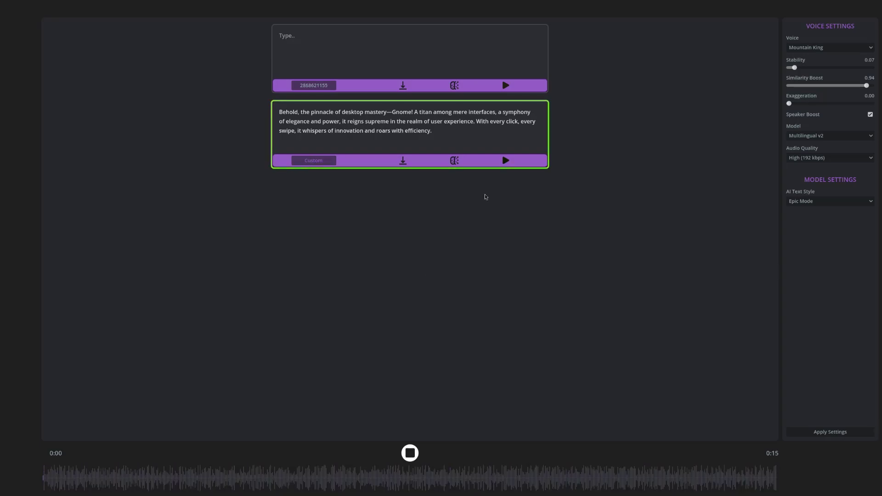
Play the Mountain King narration, skip ahead to about 0:15, then stop playback.
{"action": "left_click", "coordinate": [411, 453]}
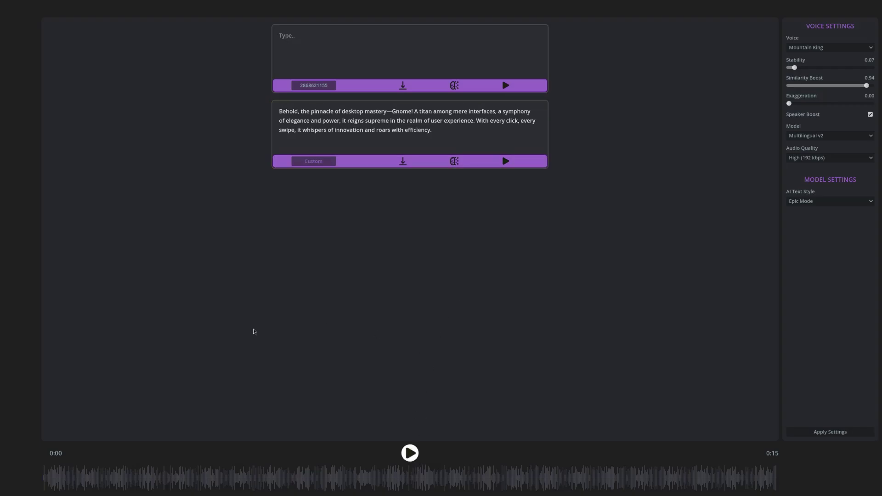
{"action": "left_click", "coordinate": [241, 481]}
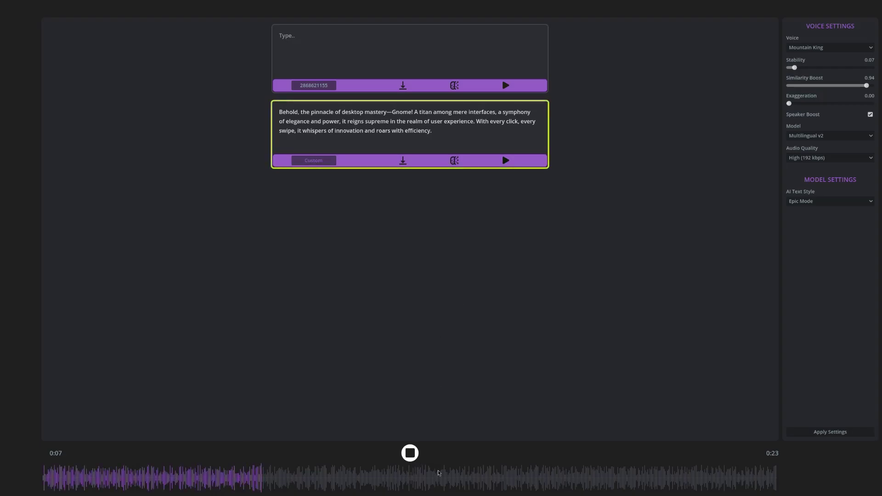
{"action": "left_click", "coordinate": [478, 482]}
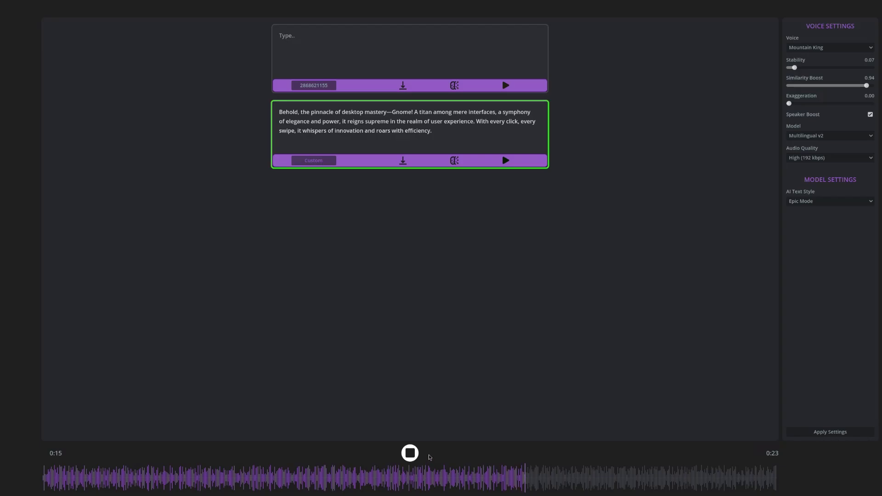
{"action": "left_click", "coordinate": [411, 454]}
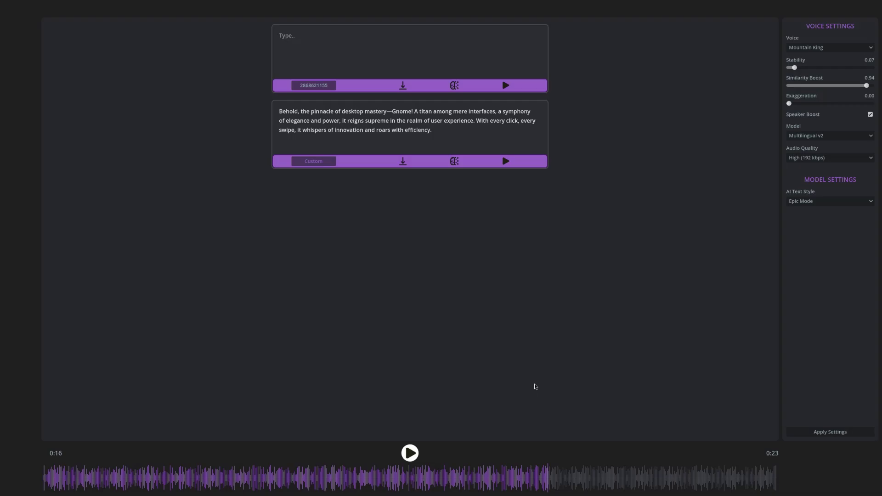
Leave the app for a terminal and change into the miis-studio folder.
{"action": "key", "text": "alt+F4"}
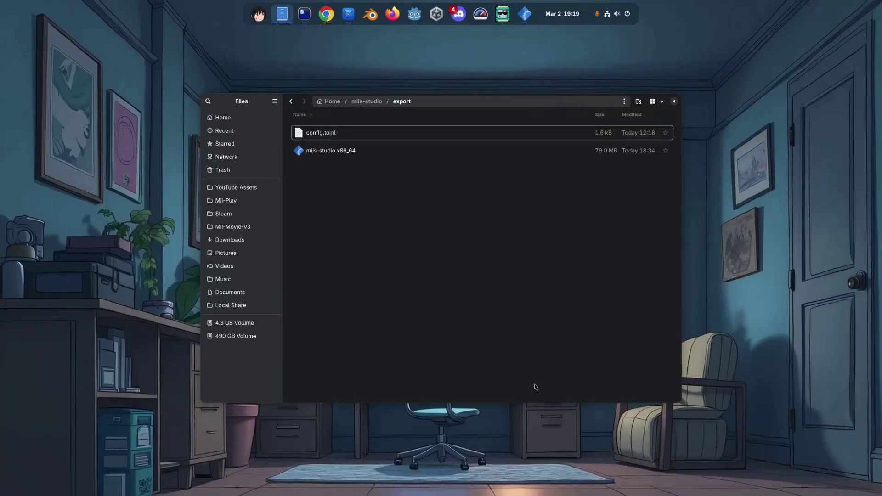
{"action": "left_click", "coordinate": [304, 13]}
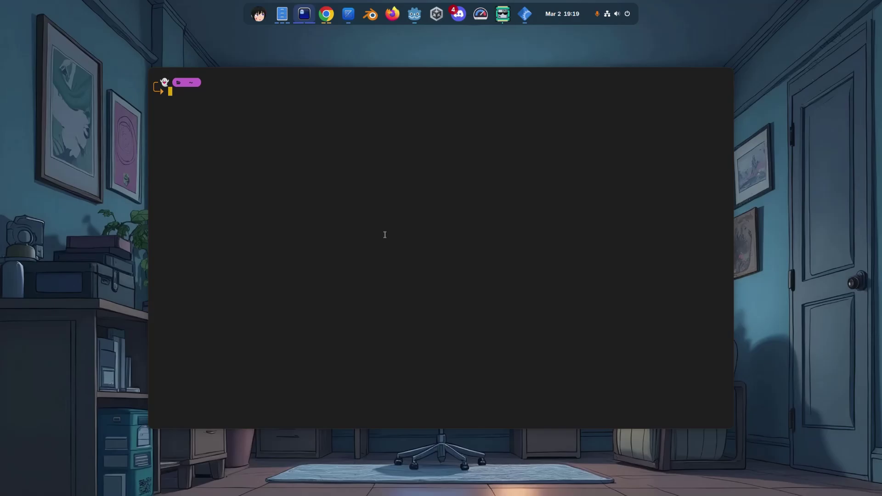
{"action": "type", "text": "cd M"}
{"action": "type", "text": "i"}
{"action": "key", "text": "Tab"}
{"action": "key", "text": "BackSpace"}
{"action": "key", "text": "BackSpace"}
{"action": "key", "text": "BackSpace"}
{"action": "key", "text": "BackSpace"}
{"action": "key", "text": "BackSpace"}
{"action": "key", "text": "BackSpace"}
{"action": "key", "text": "BackSpace"}
{"action": "key", "text": "Tab"}
{"action": "key", "text": "Tab"}
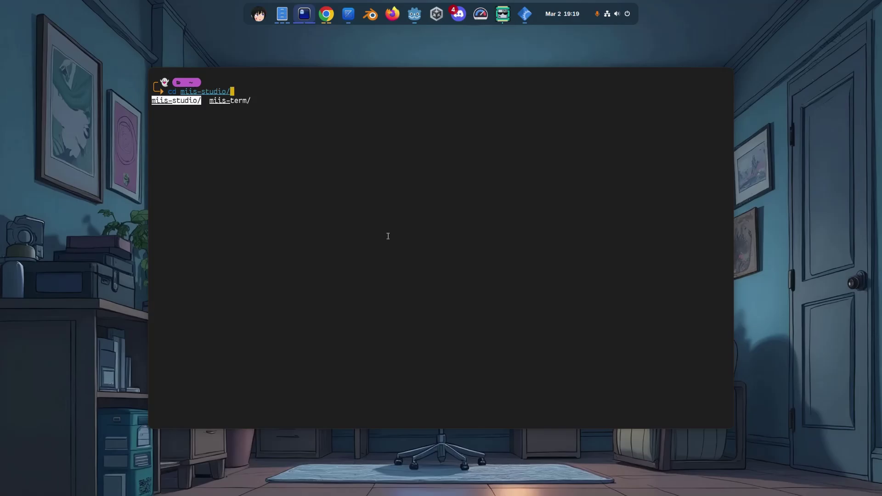
{"action": "key", "text": "Return"}
{"action": "key", "text": "Return"}
{"action": "type", "text": "ls"}
{"action": "key", "text": "Return"}
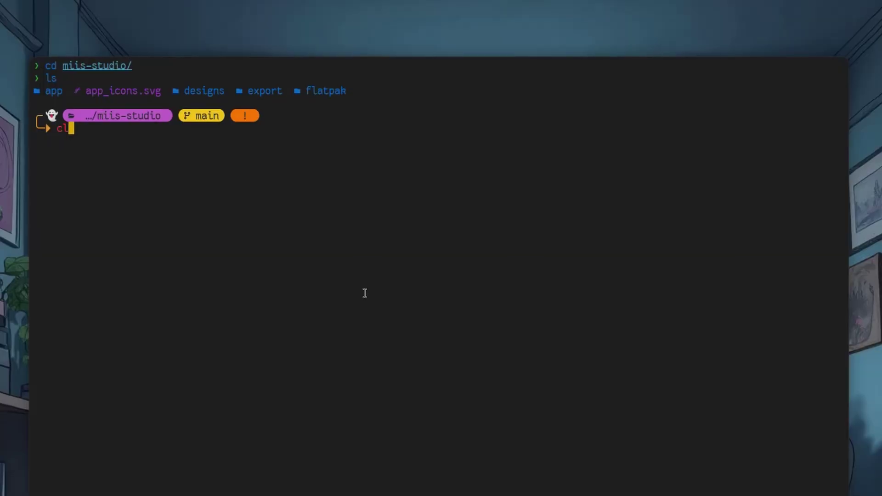
{"action": "type", "text": "clock ap"}
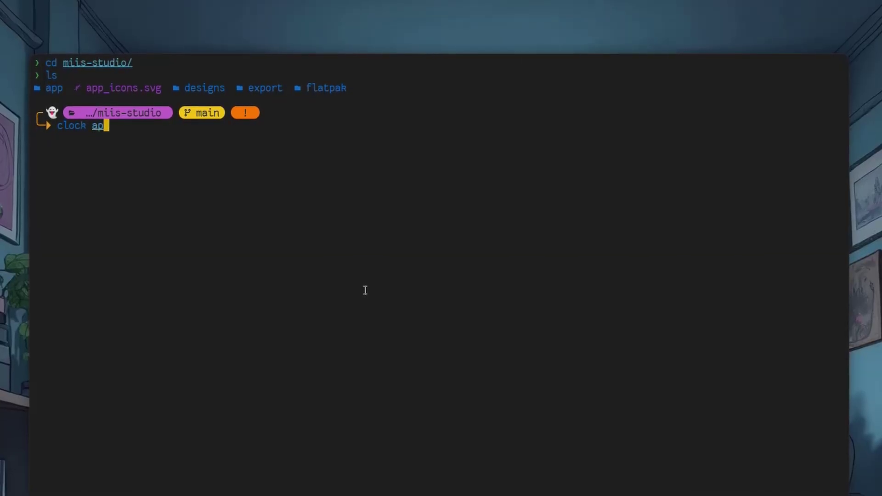
Run cloc on app/ and select the GDScript code count 2969 from the results.
{"action": "key", "text": "Tab"}
{"action": "key", "text": "Tab"}
{"action": "key", "text": "Return"}
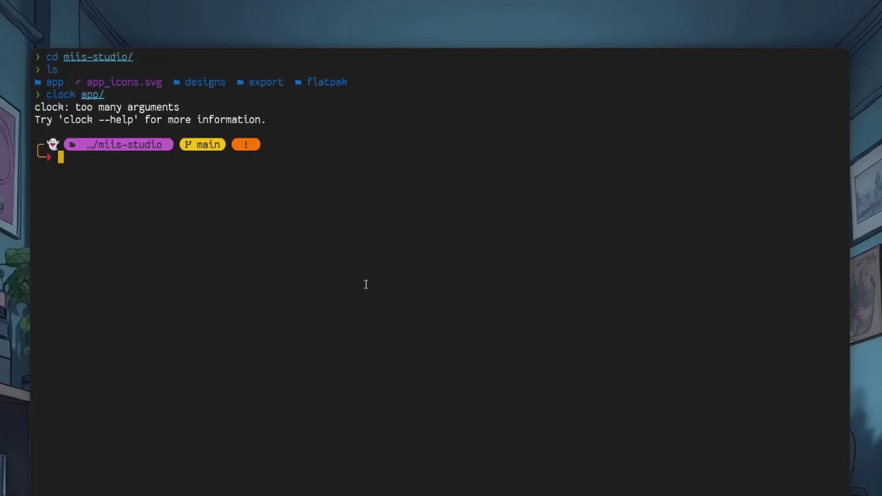
{"action": "type", "text": "c"}
{"action": "key", "text": "Up"}
{"action": "key", "text": "Up"}
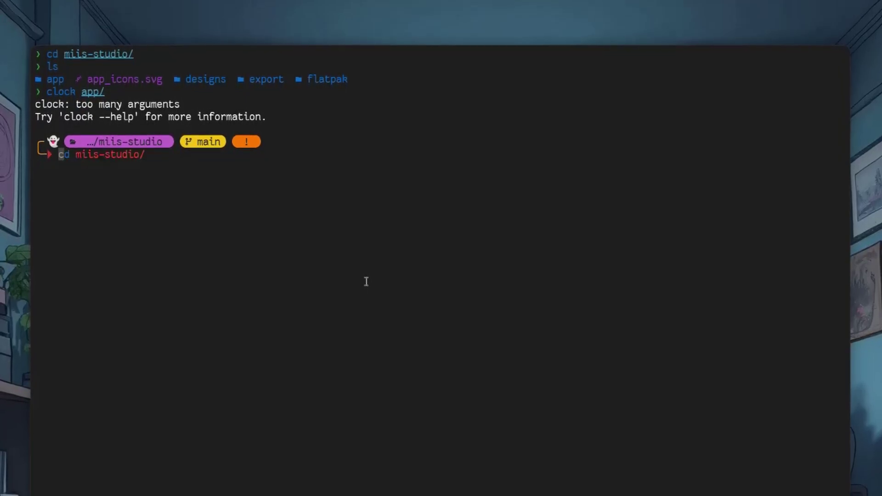
{"action": "key", "text": "Down"}
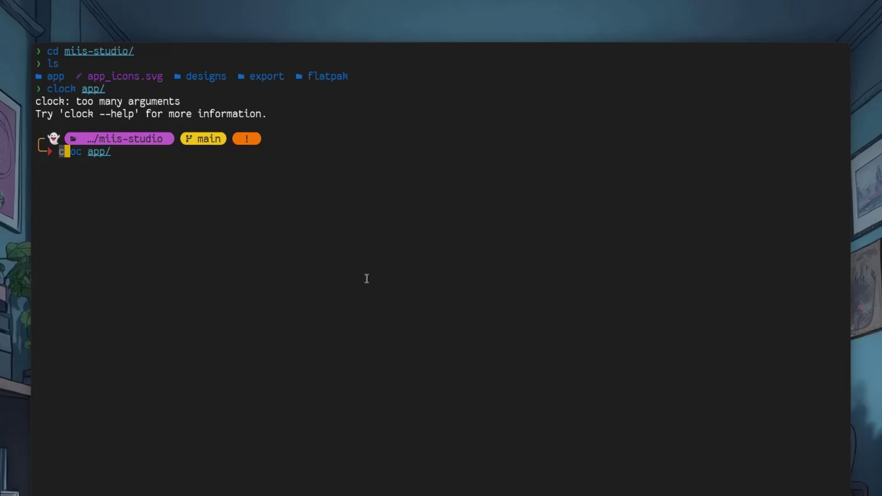
{"action": "key", "text": "Return"}
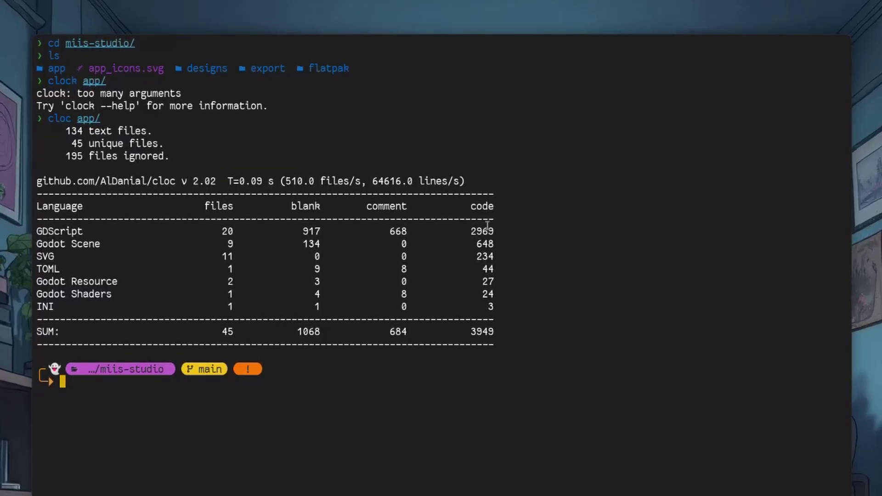
{"action": "left_click_drag", "start_coordinate": [495, 232], "coordinate": [36, 232]}
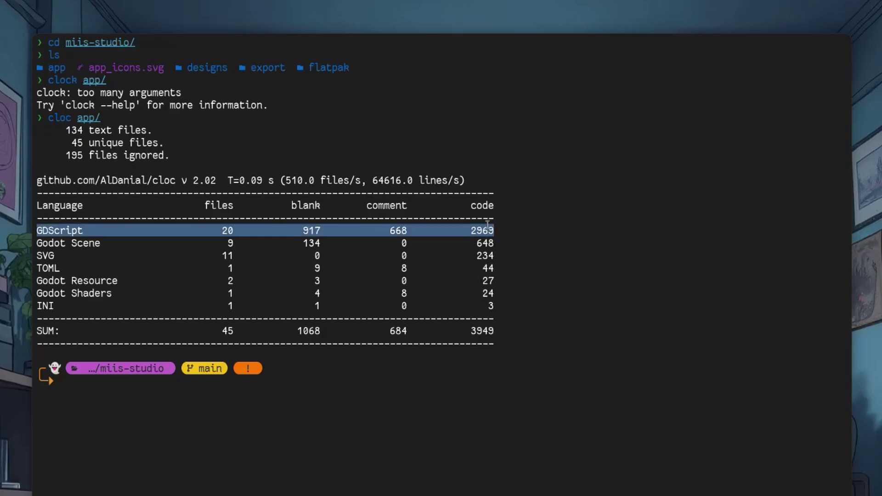
{"action": "double_click", "coordinate": [483, 231]}
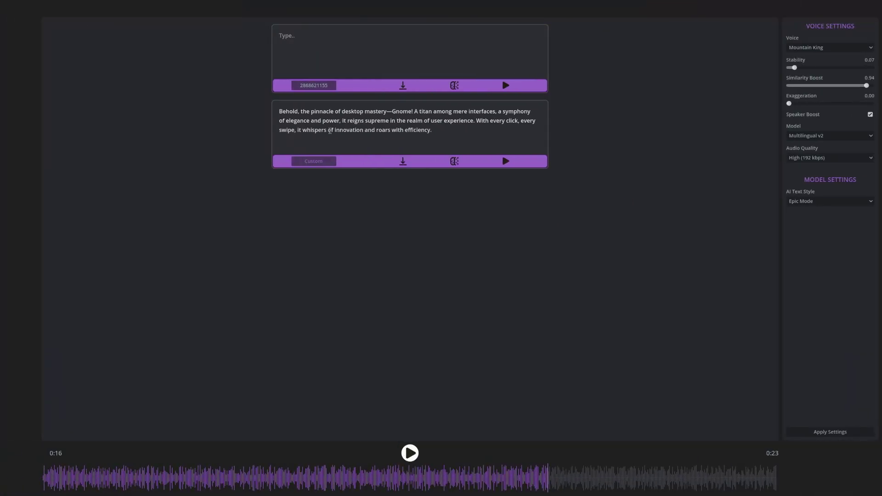
{"action": "left_click", "coordinate": [323, 85]}
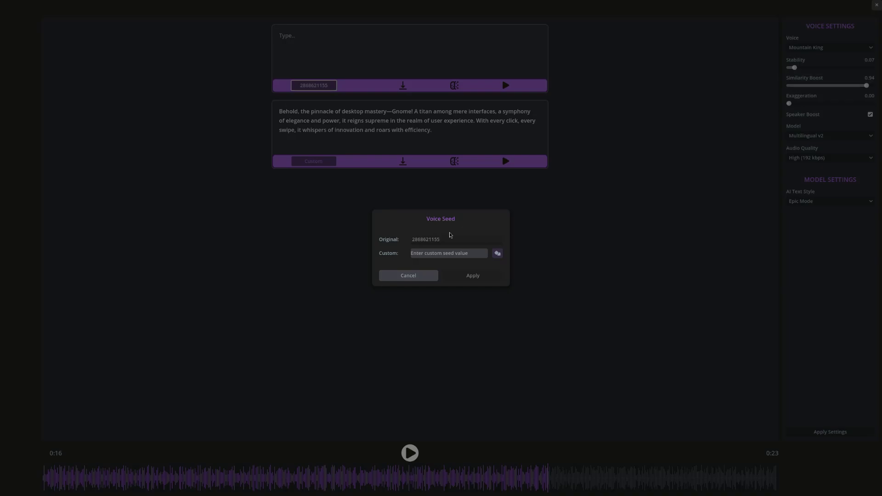